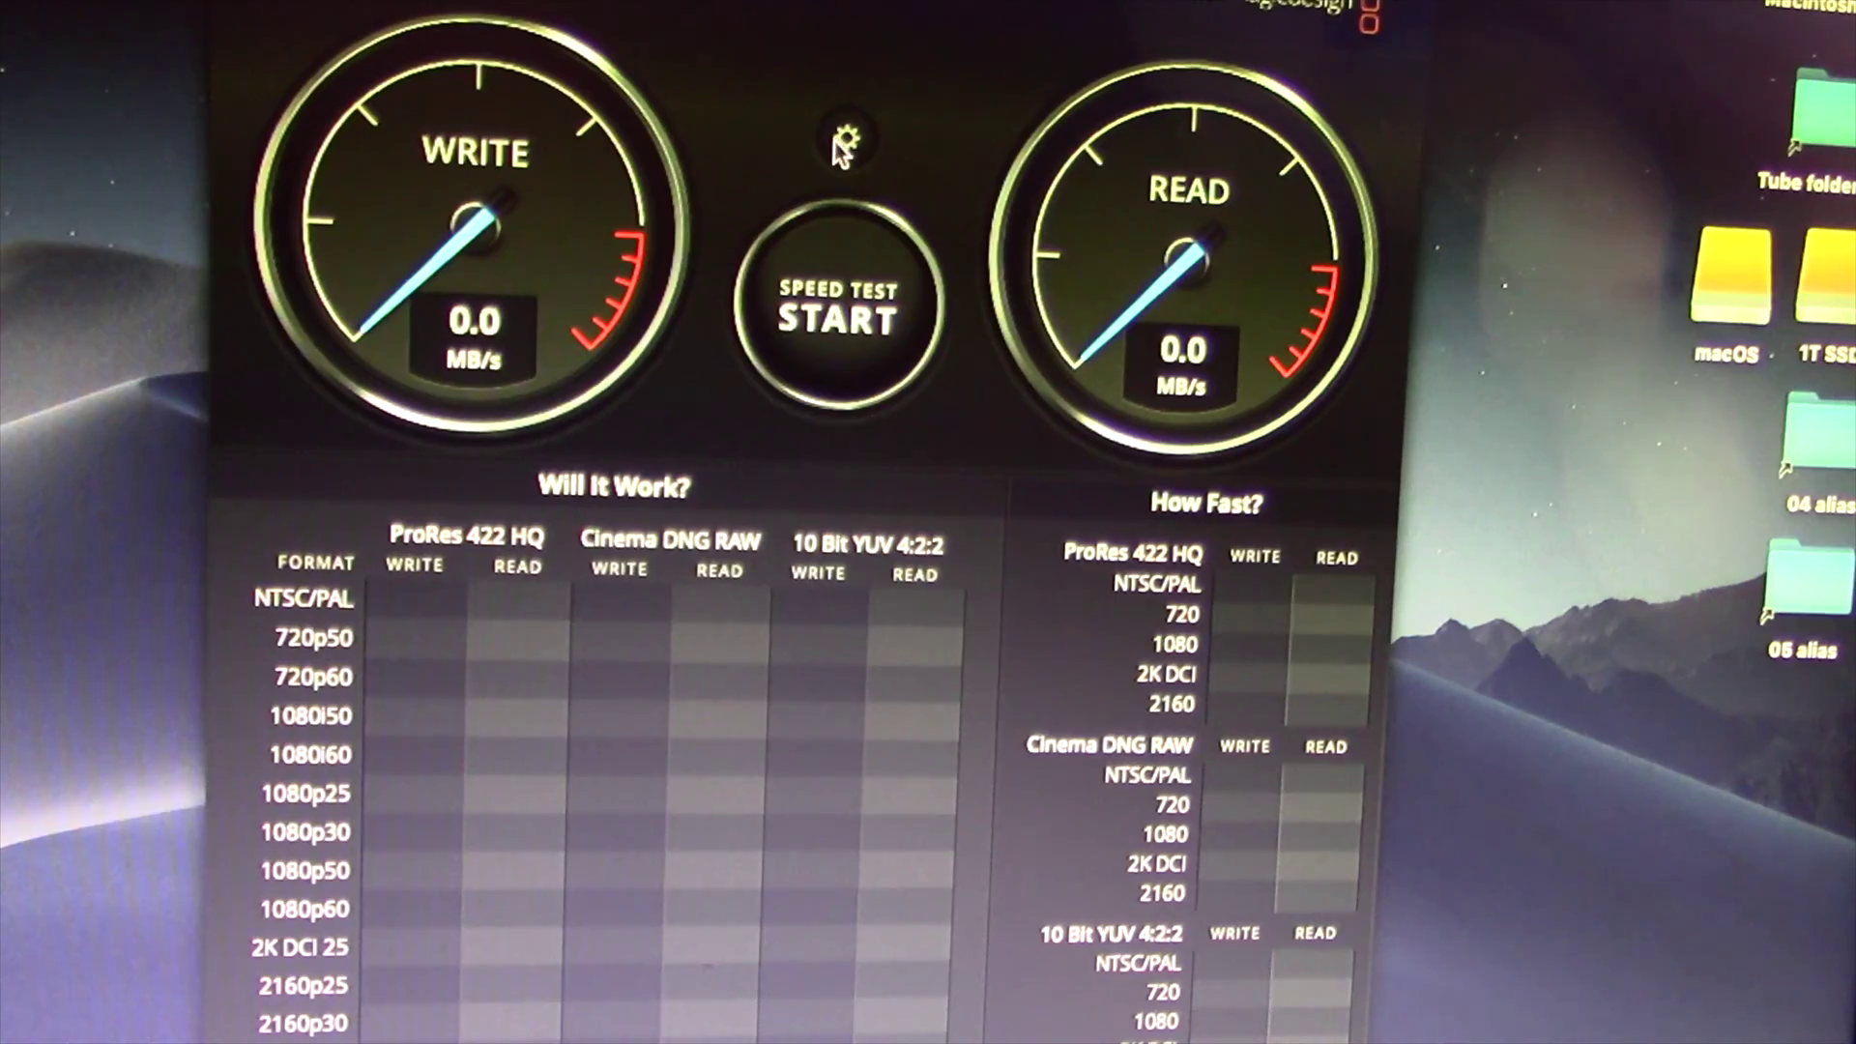
Benchmark the first SSD, reaching about 424.4 MB/s write and 420.1 MB/s read.
{"action": "left_click", "coordinate": [845, 143]}
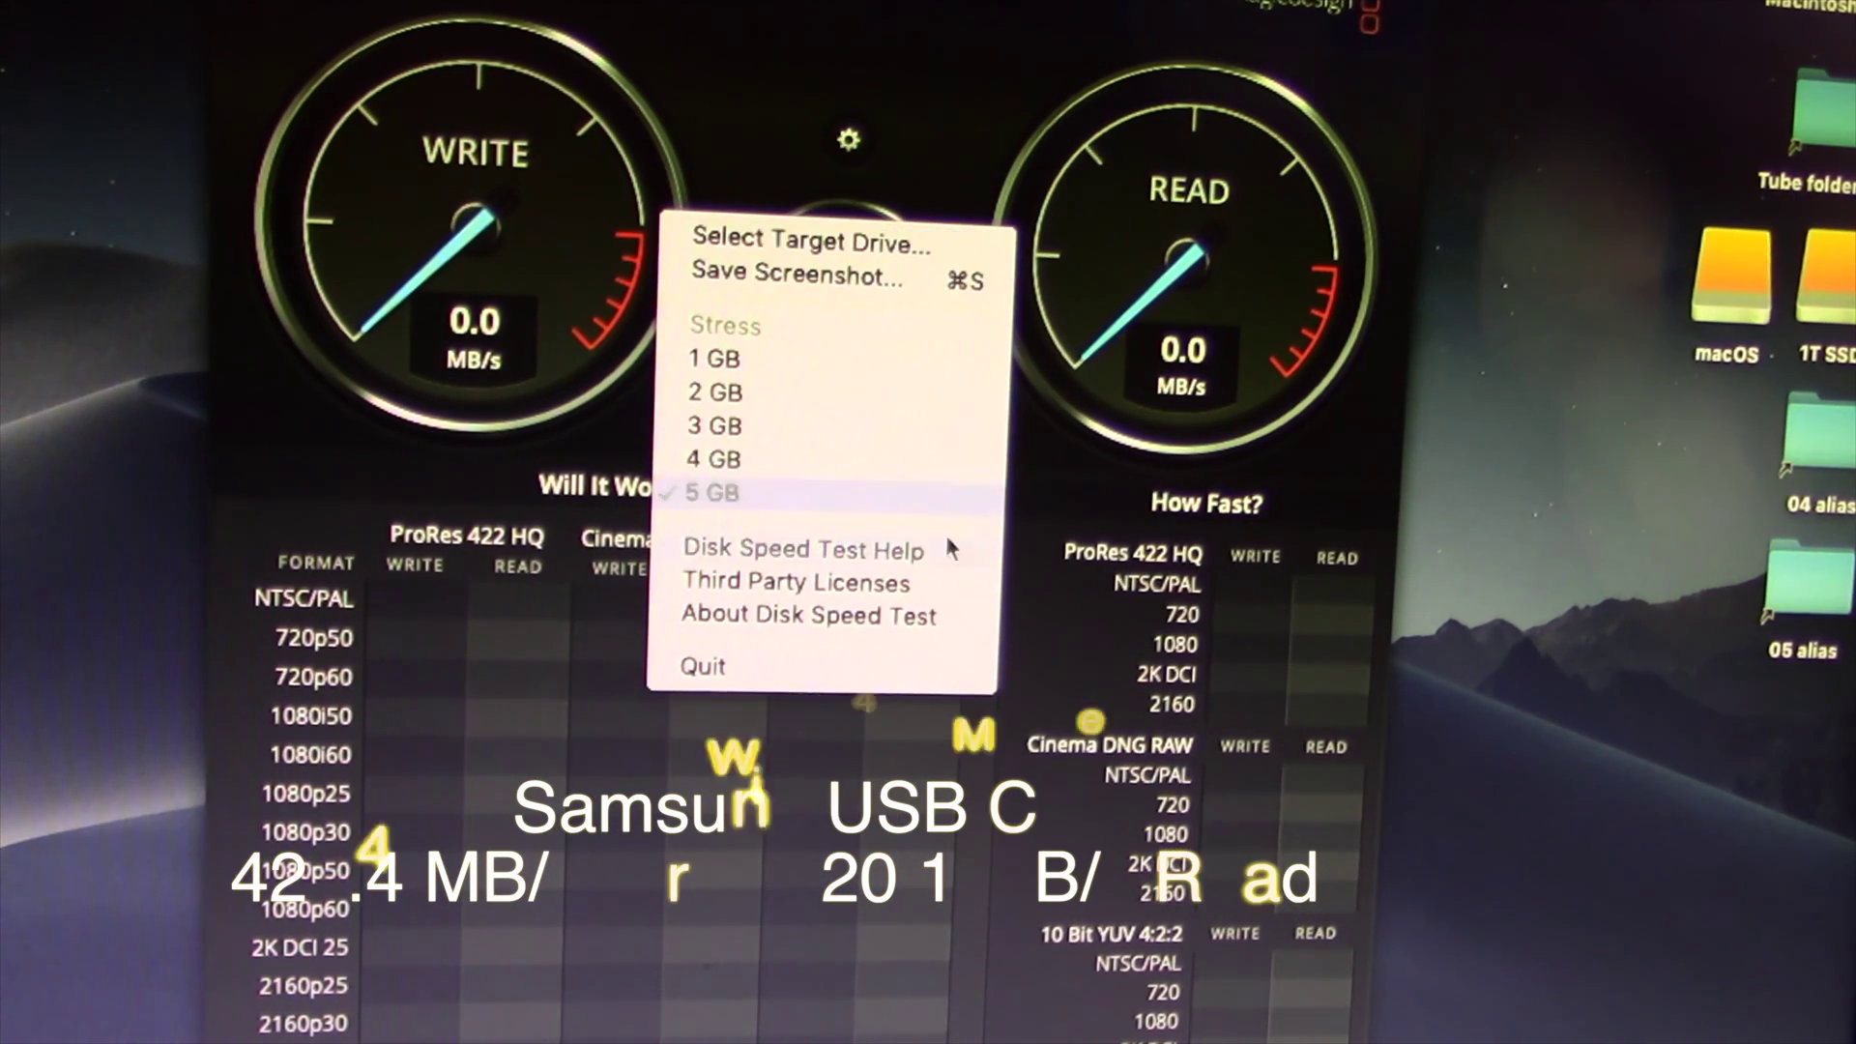
{"action": "left_click", "coordinate": [887, 251]}
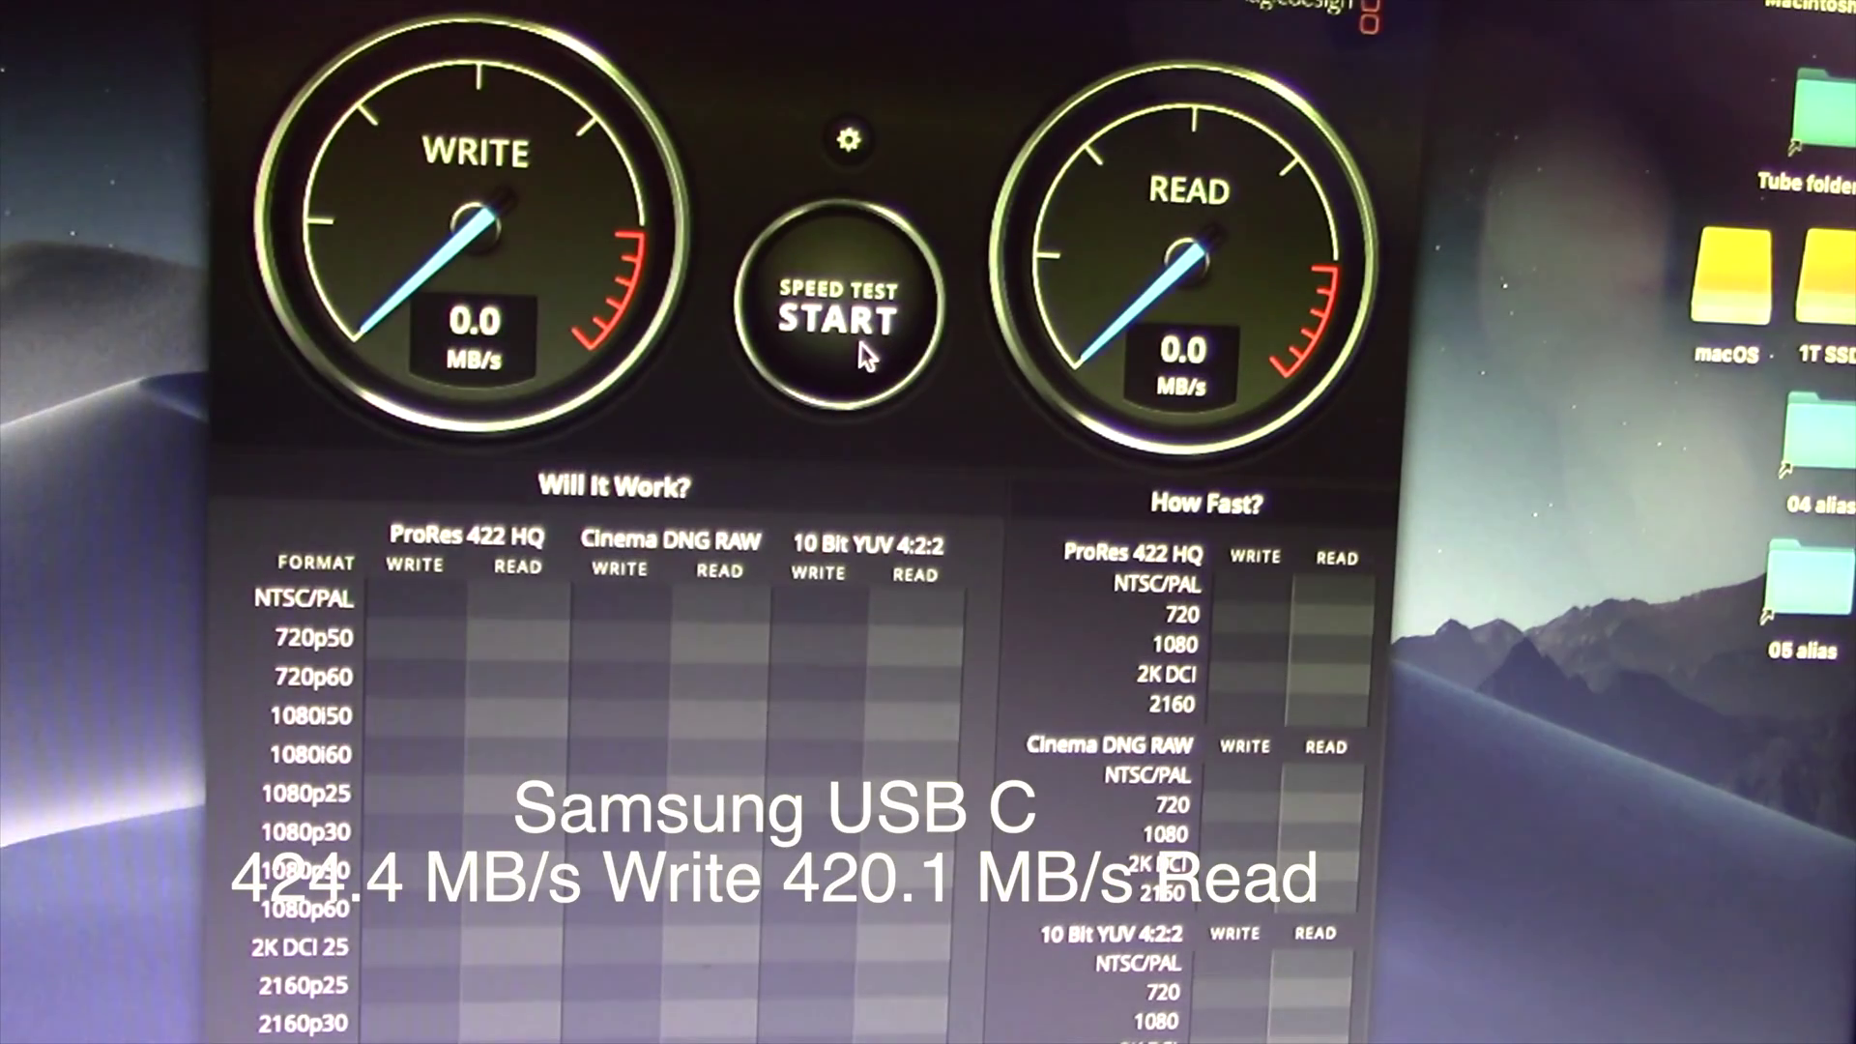
{"action": "left_click", "coordinate": [867, 356]}
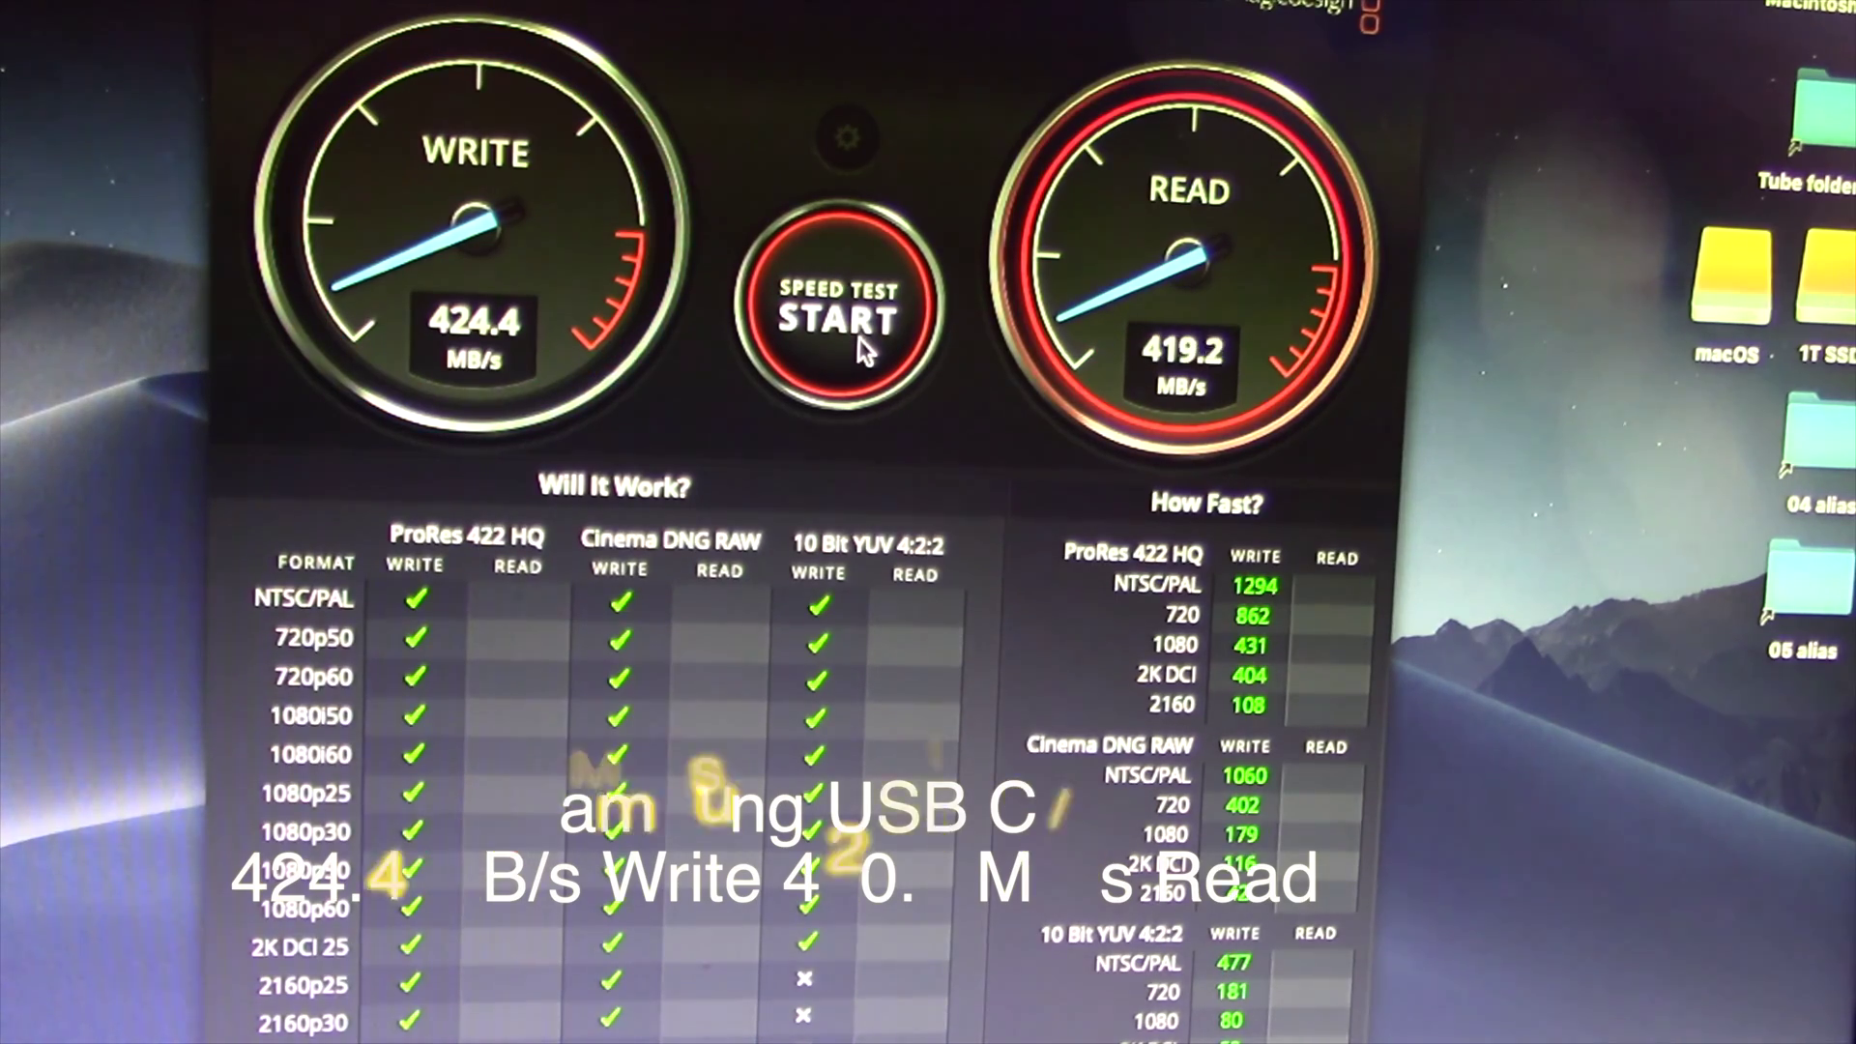
{"action": "left_click", "coordinate": [860, 348]}
Retarget the test to another drive and start a new run, showing 241.2 MB/s write.
{"action": "left_click", "coordinate": [847, 139]}
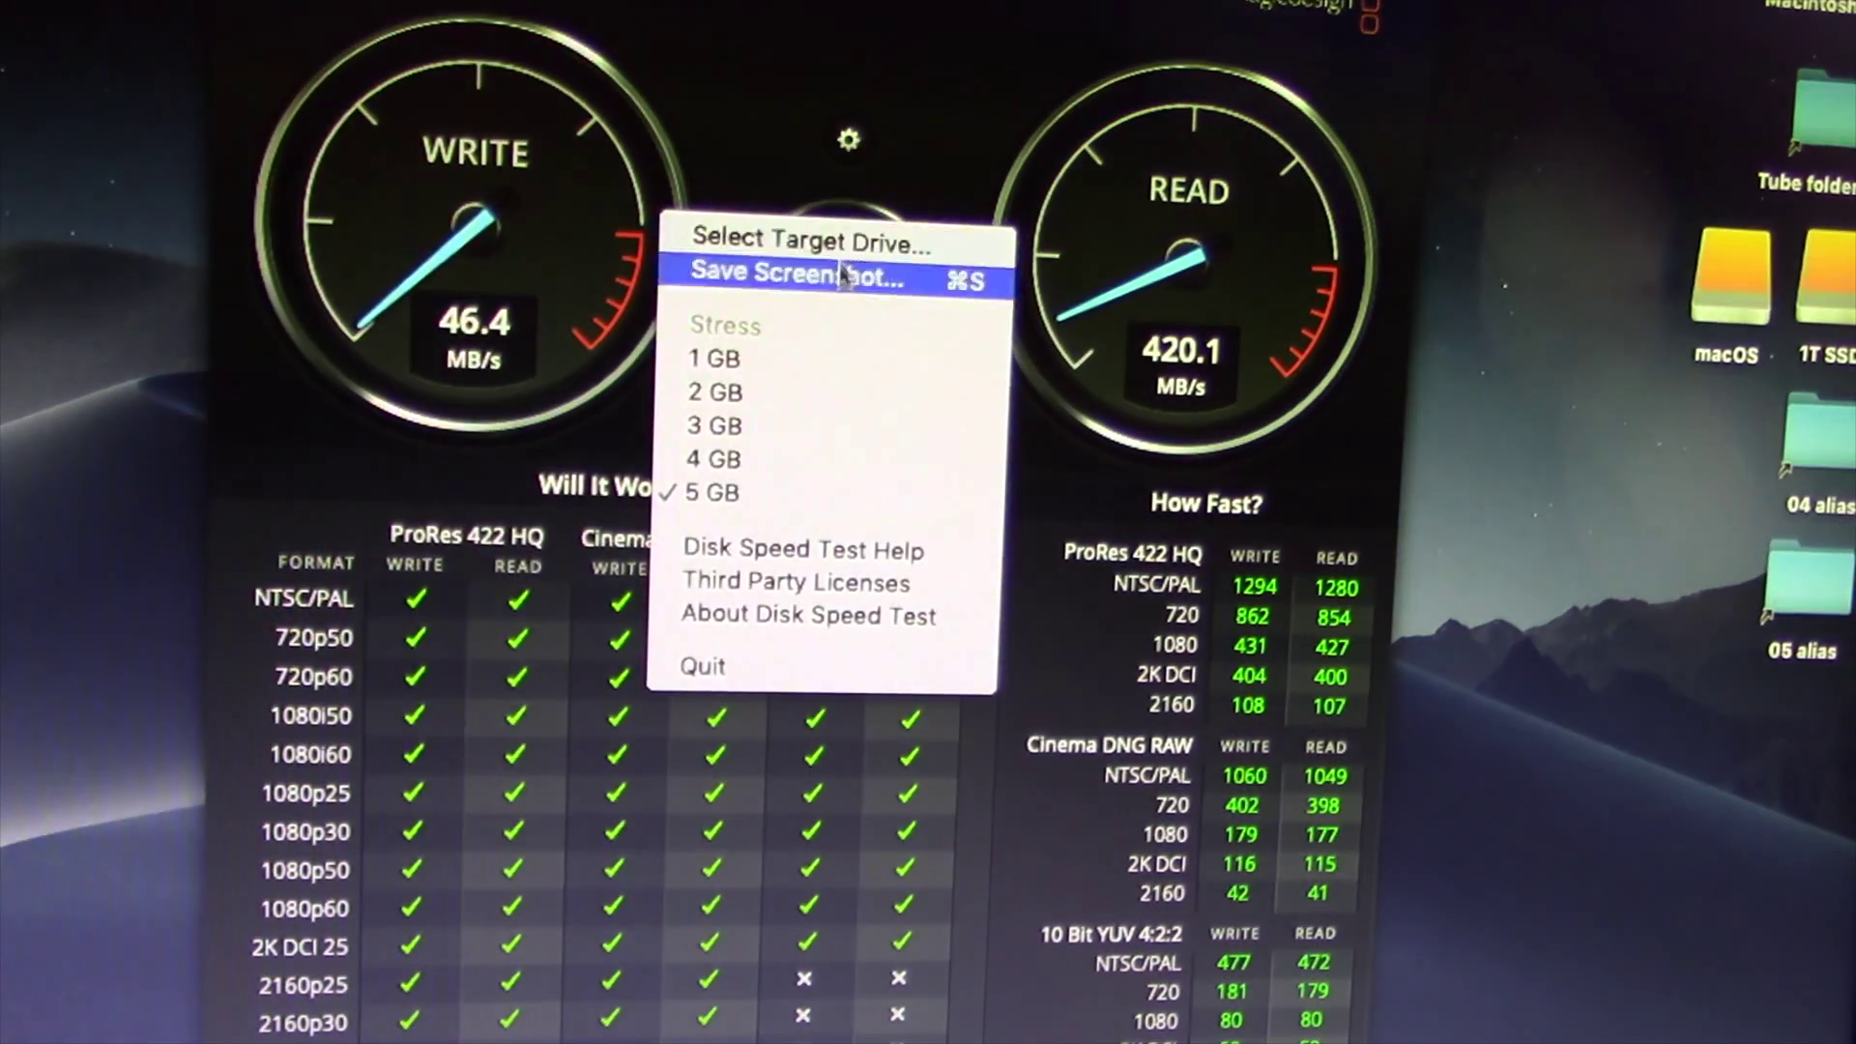
{"action": "left_click", "coordinate": [848, 240]}
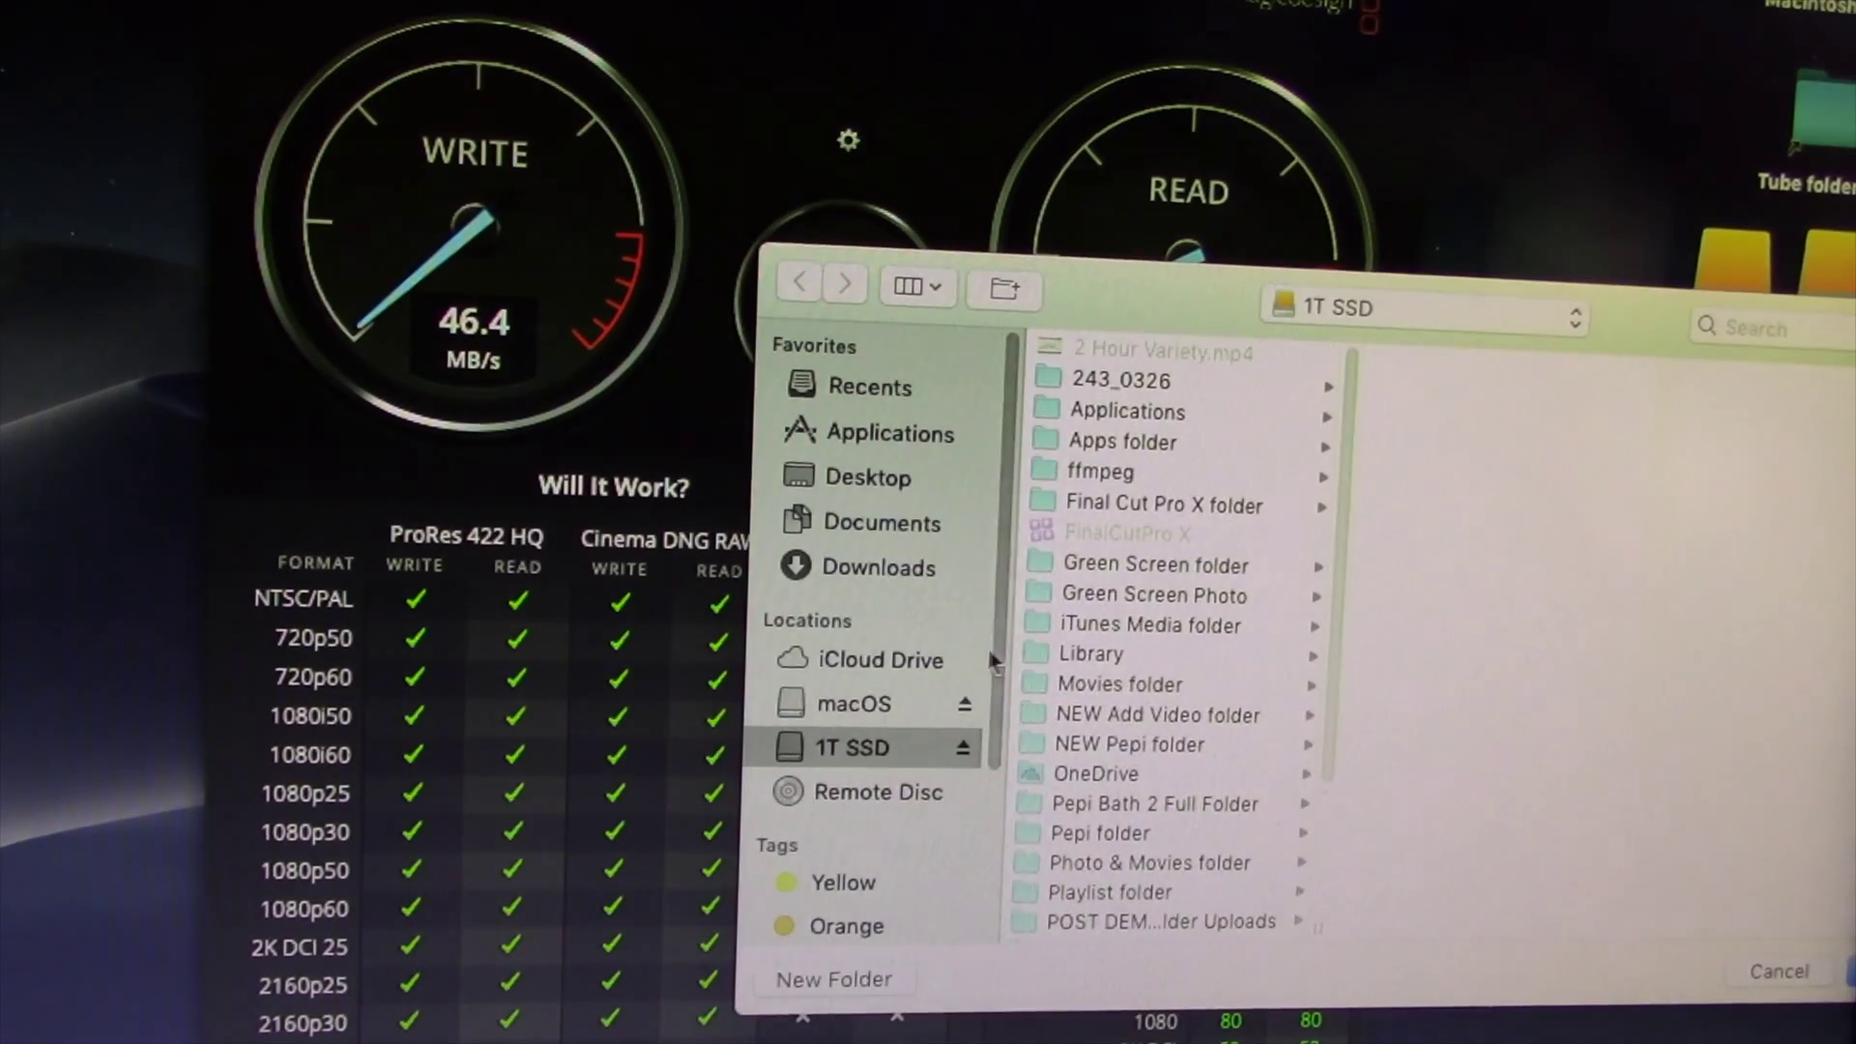
{"action": "left_click", "coordinate": [855, 704]}
{"action": "key", "text": "Return"}
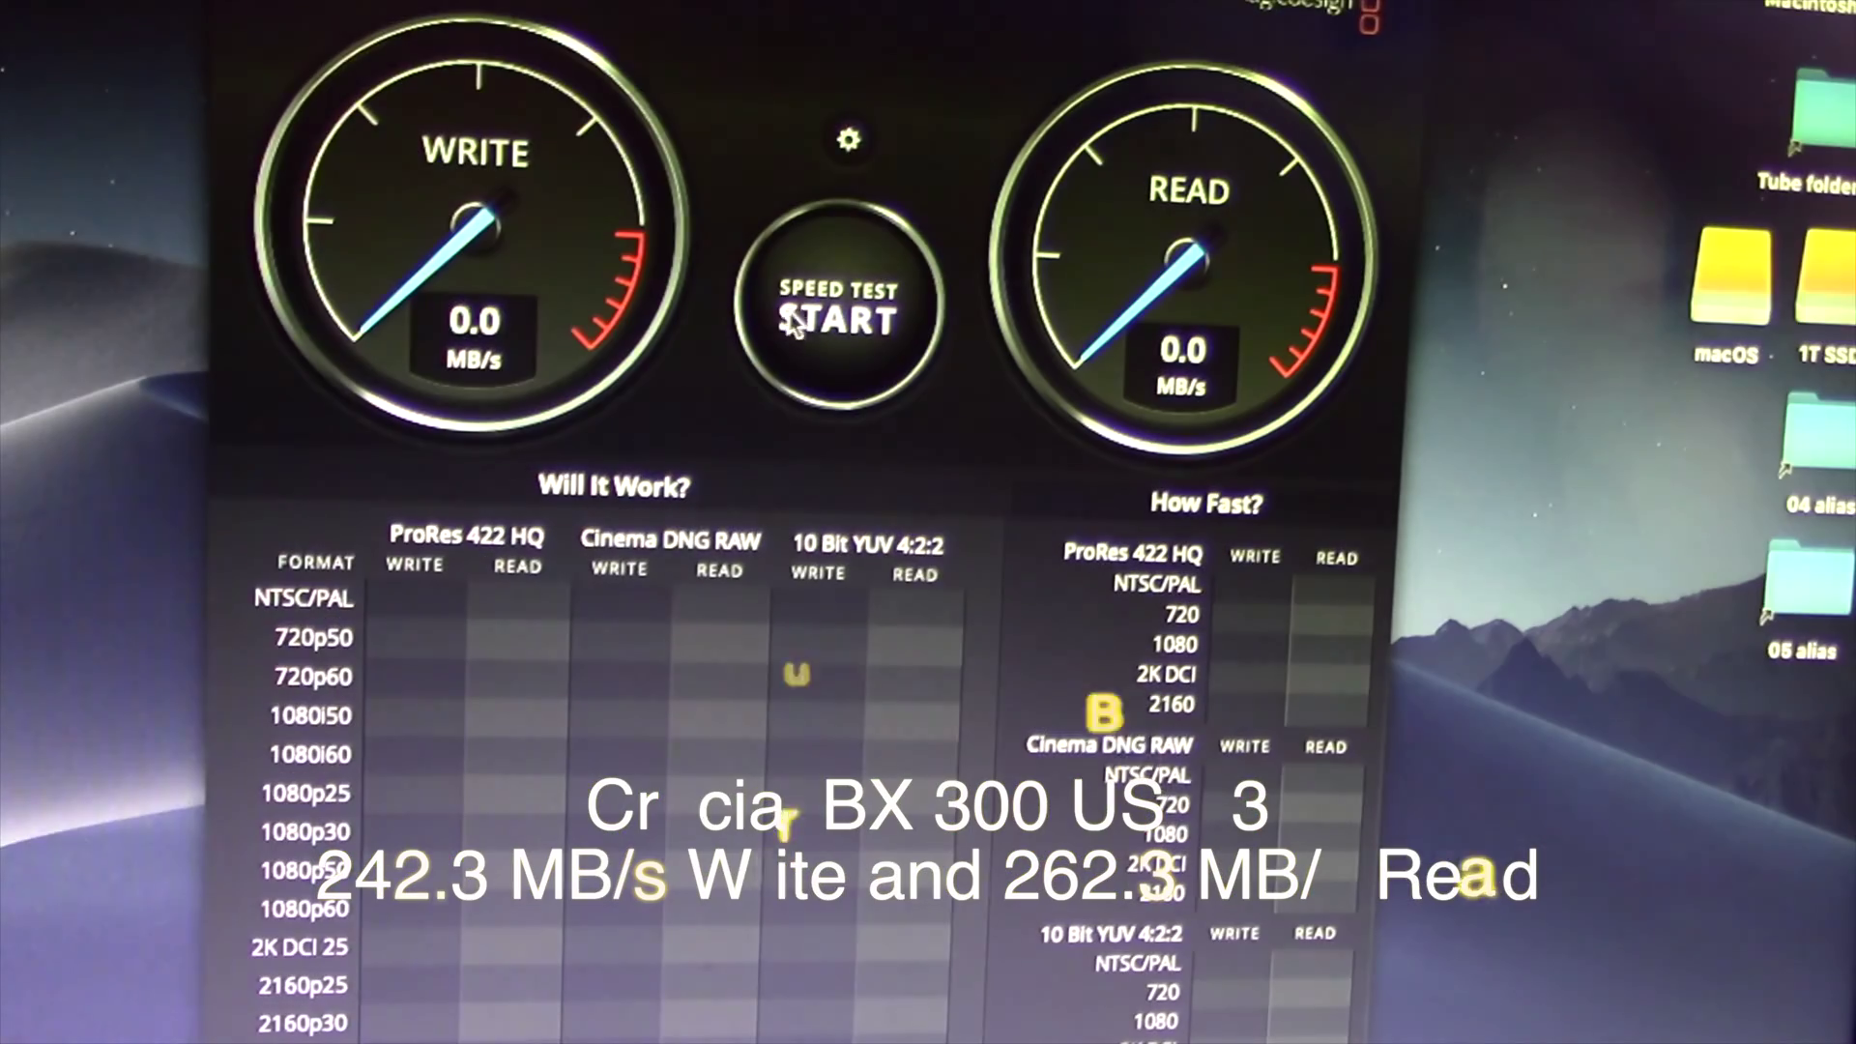
{"action": "left_click", "coordinate": [792, 322]}
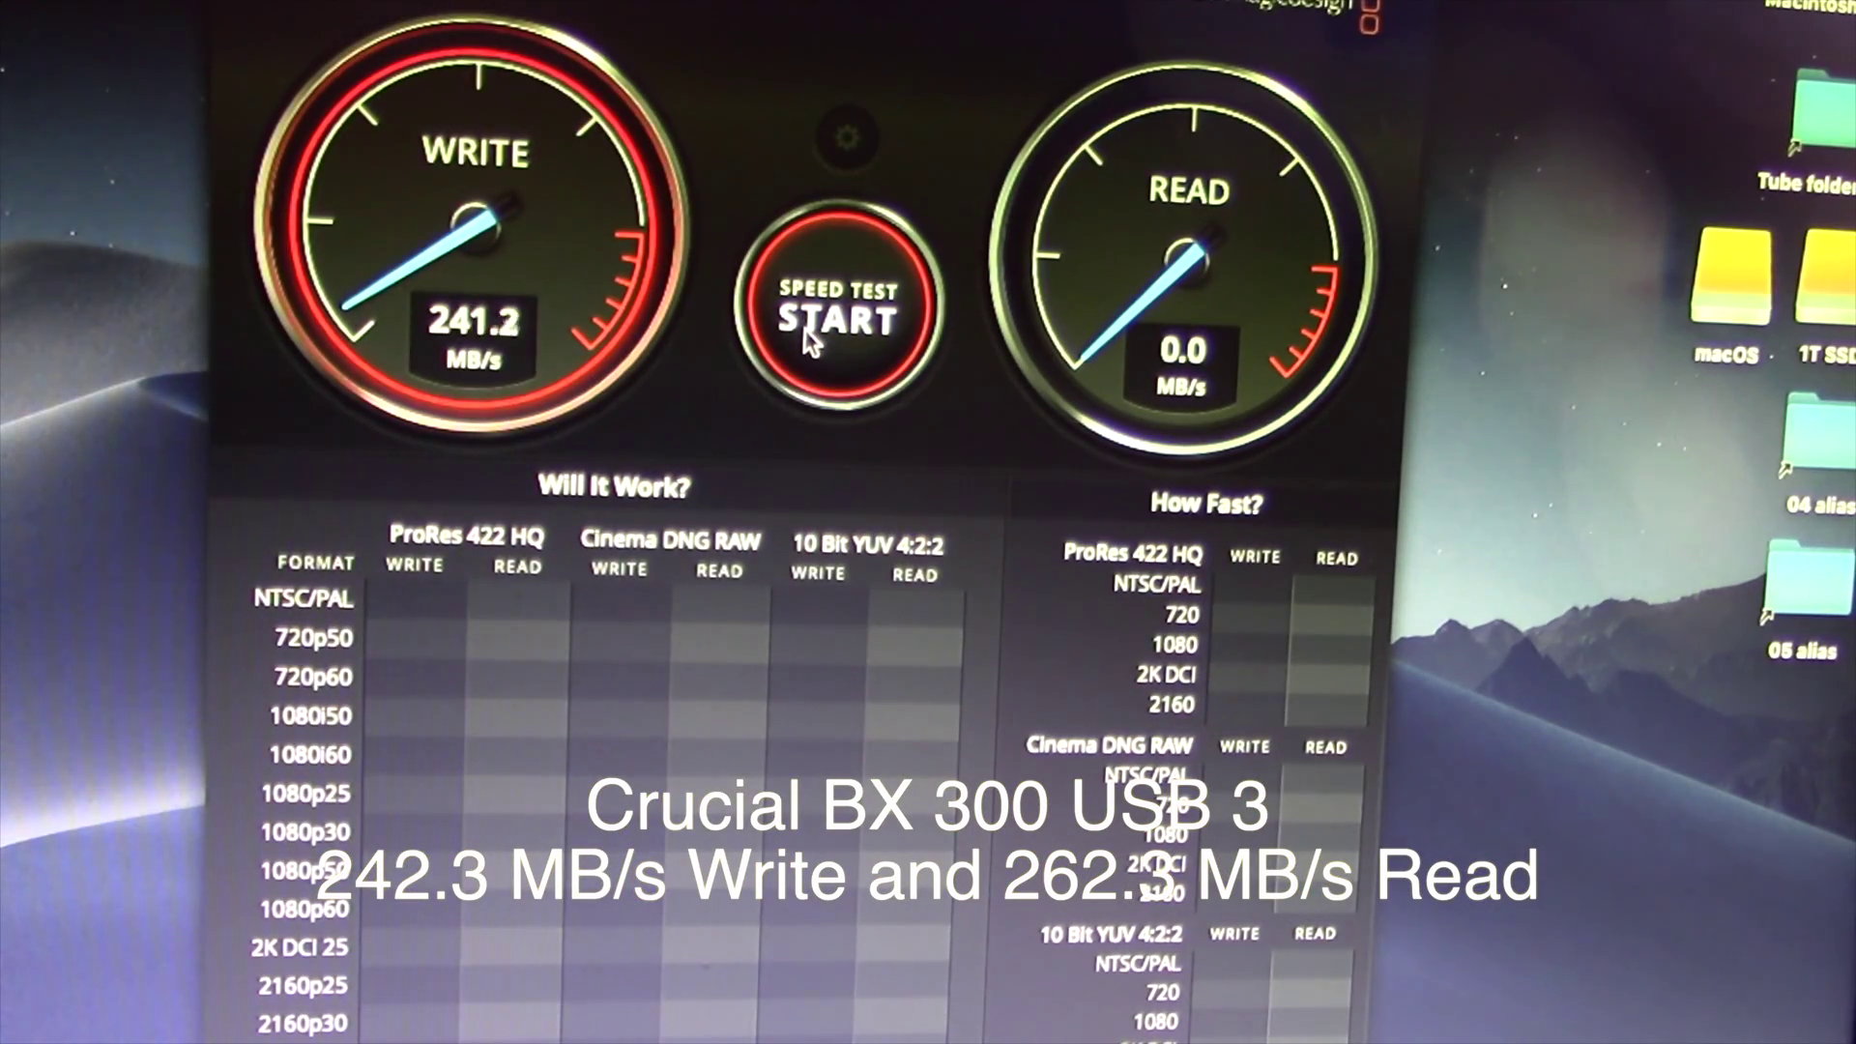